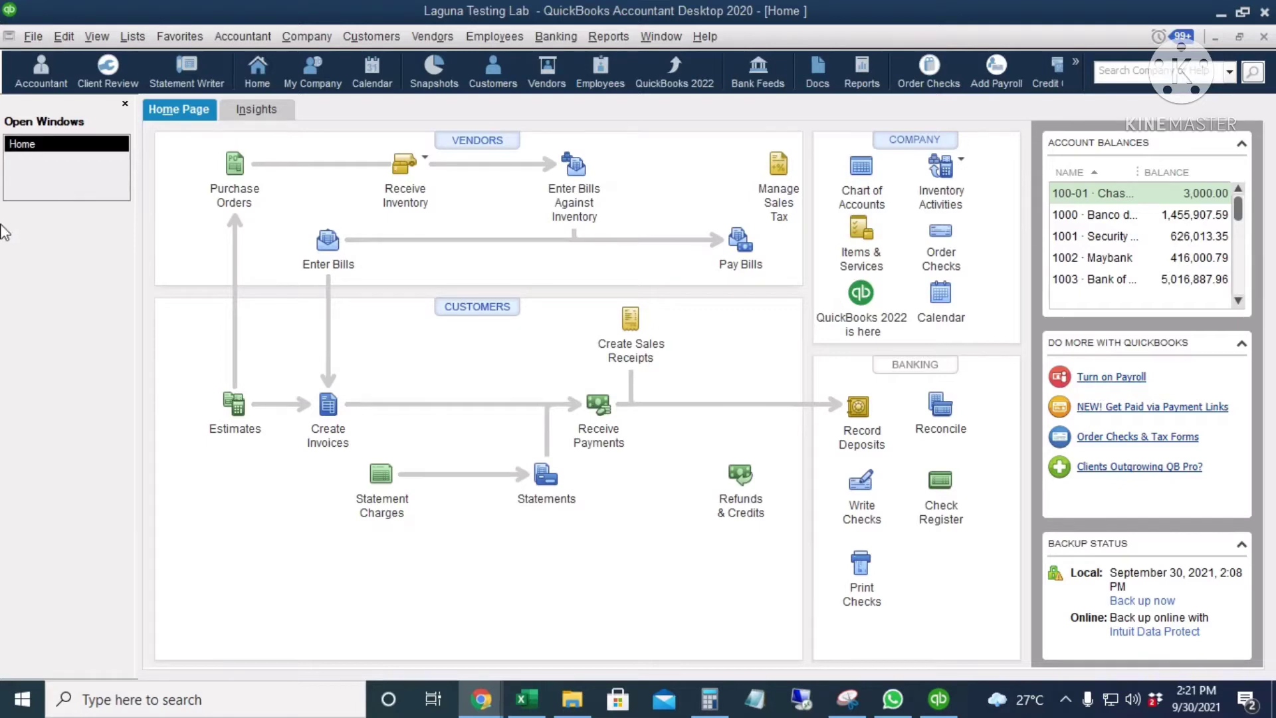
Begin a File > Create Copy Accountant's Copy and set the dividing date option to Custom.
click(32, 38)
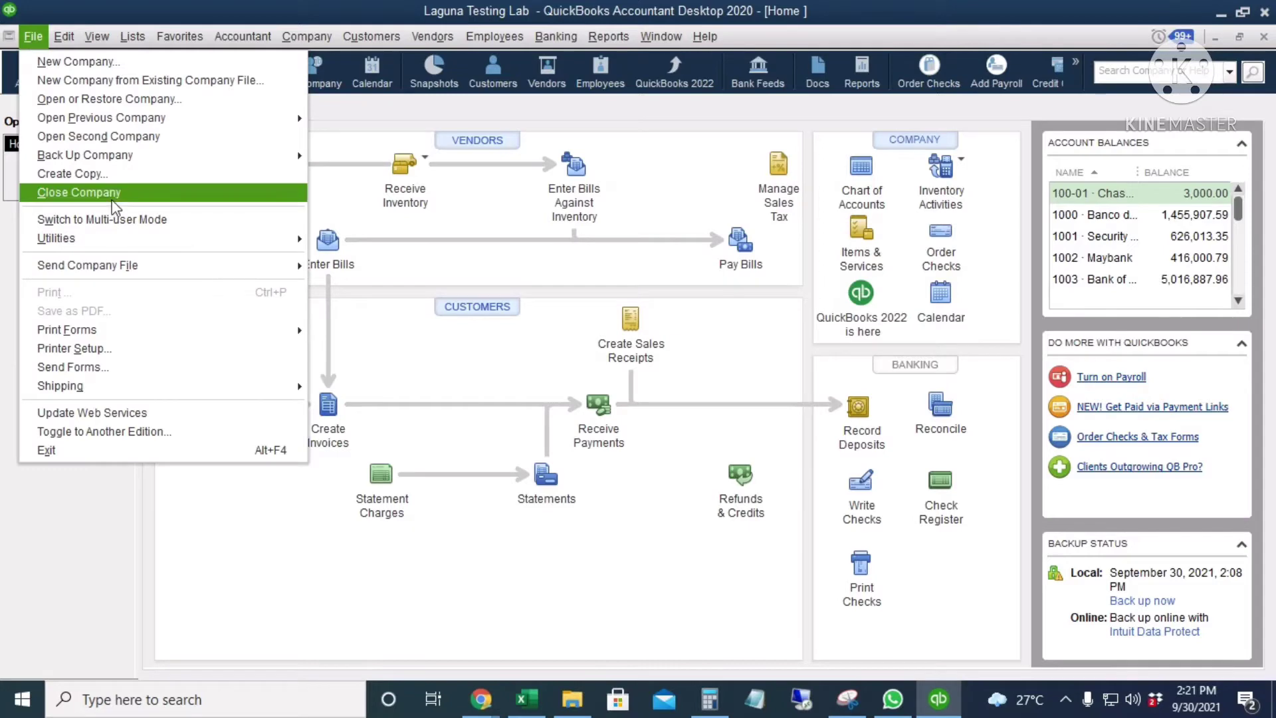
click(118, 175)
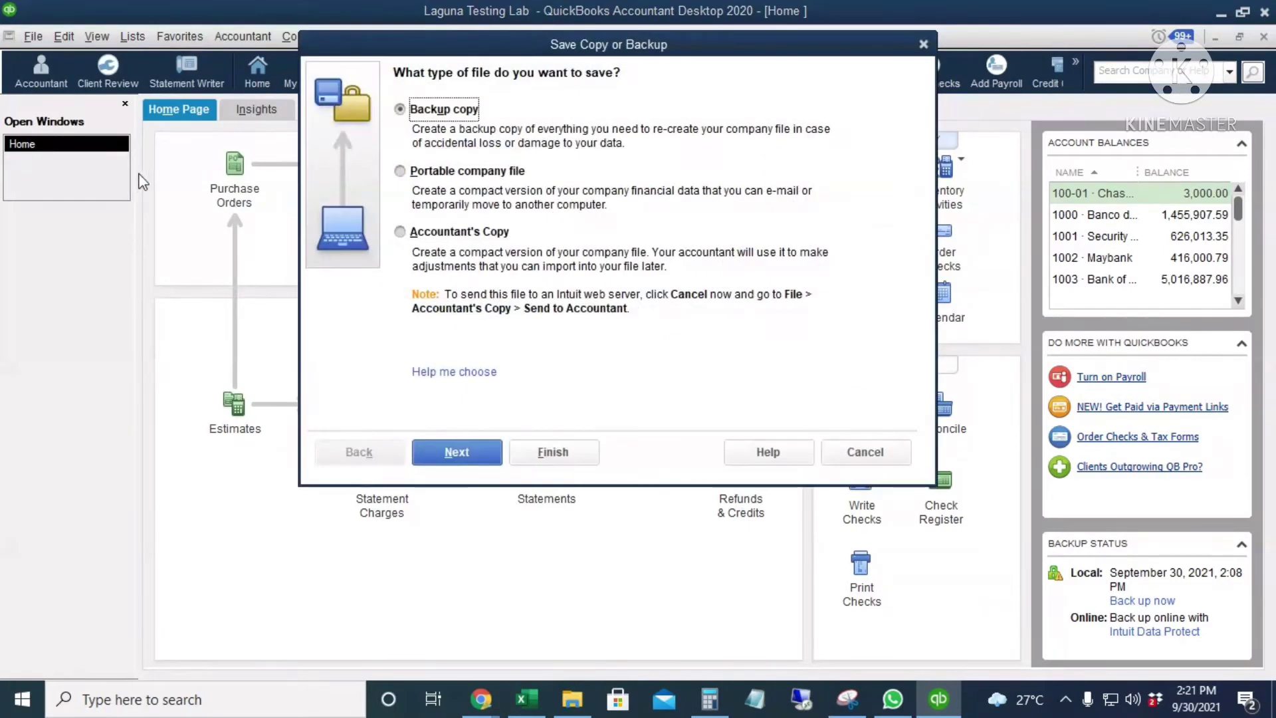
click(478, 238)
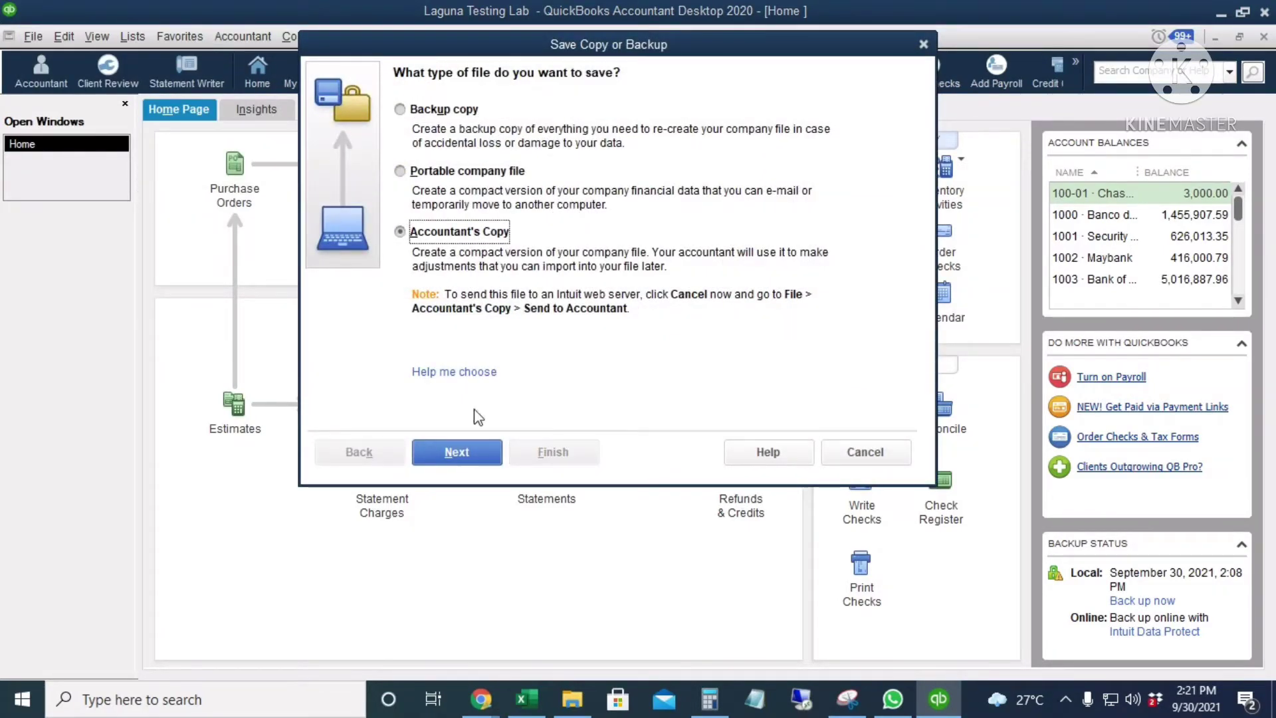
click(459, 454)
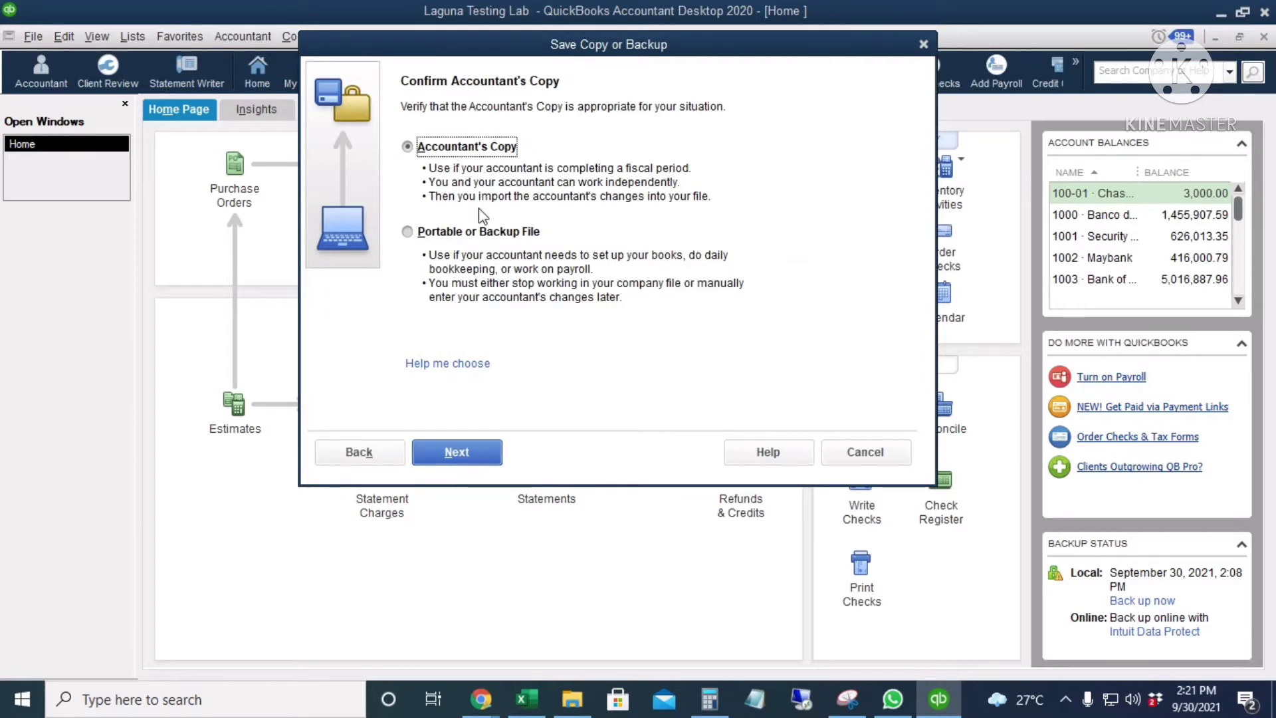
click(480, 458)
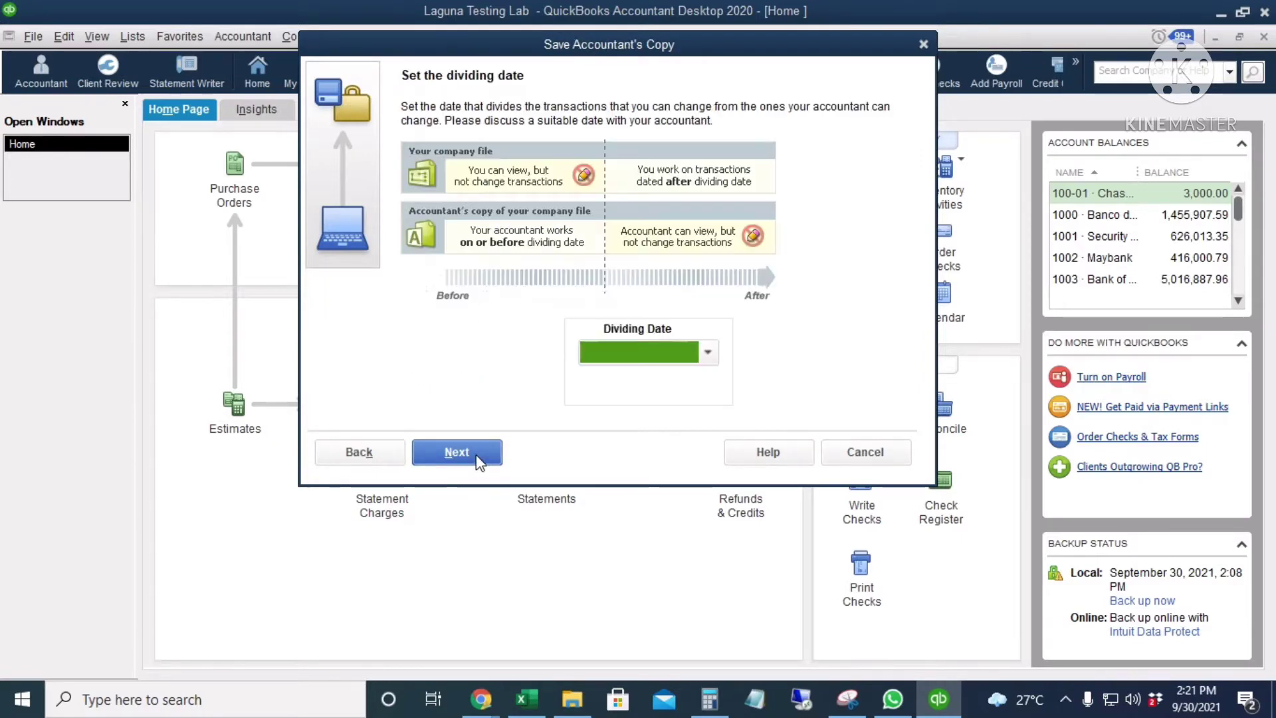
click(642, 368)
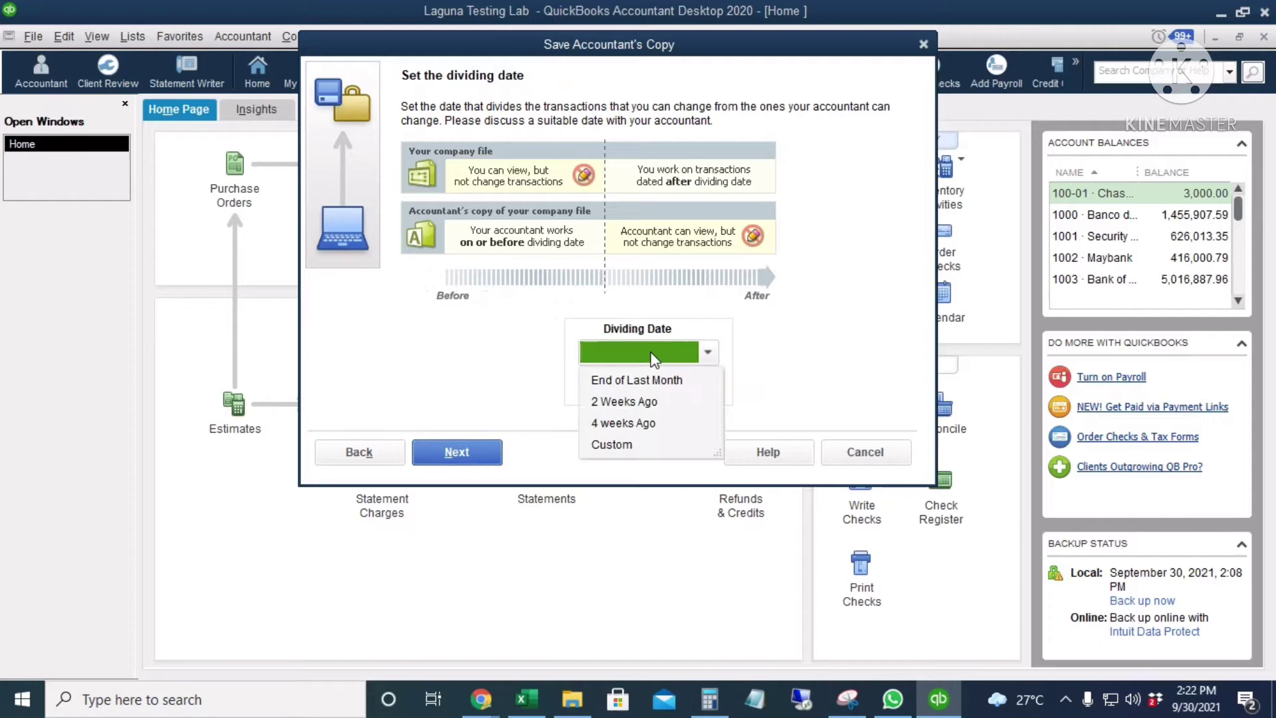
click(630, 445)
Enter 08/31/2021 as the dividing date and save the Accountant's Copy .QBX file.
click(682, 377)
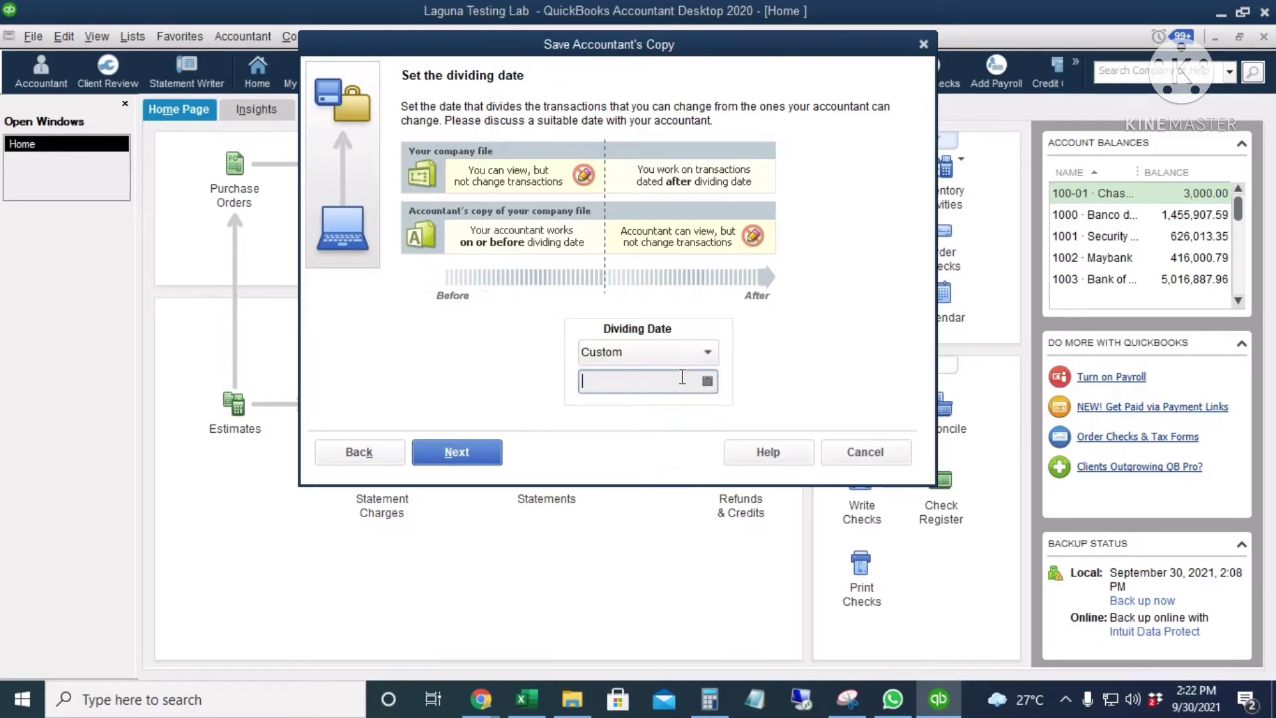
text(08/31/2021)
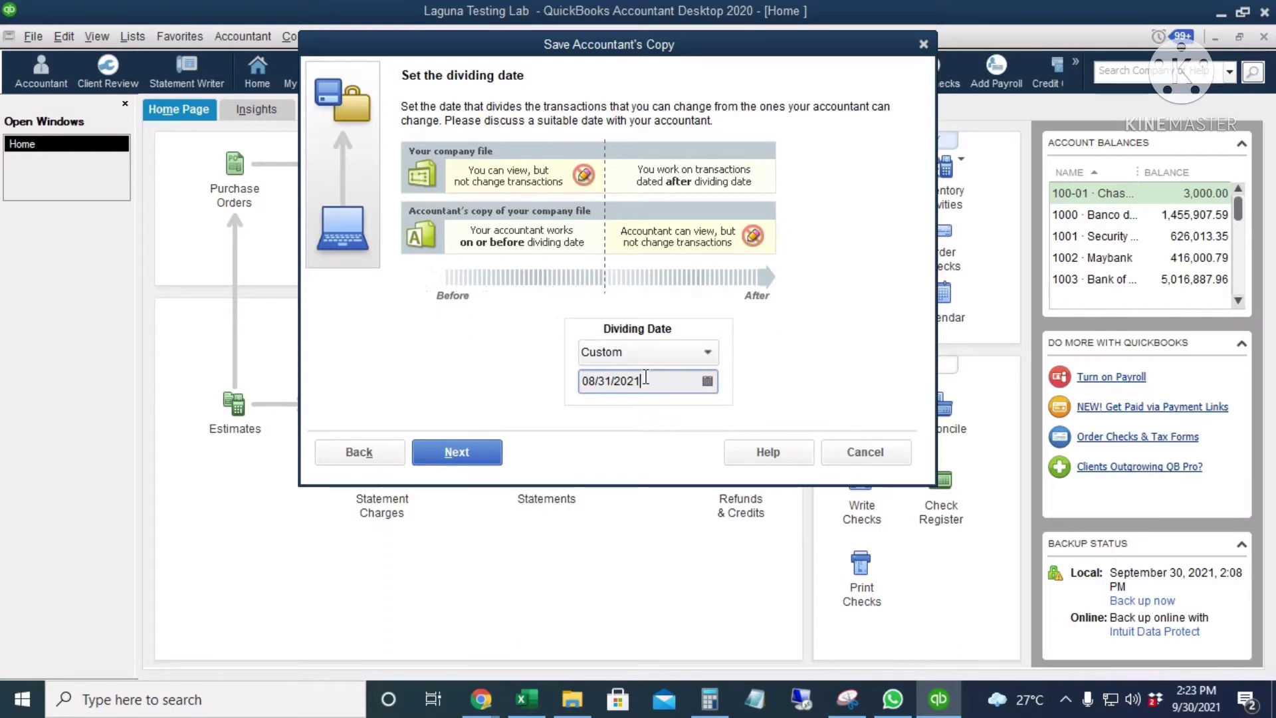
click(458, 452)
click(596, 232)
click(480, 392)
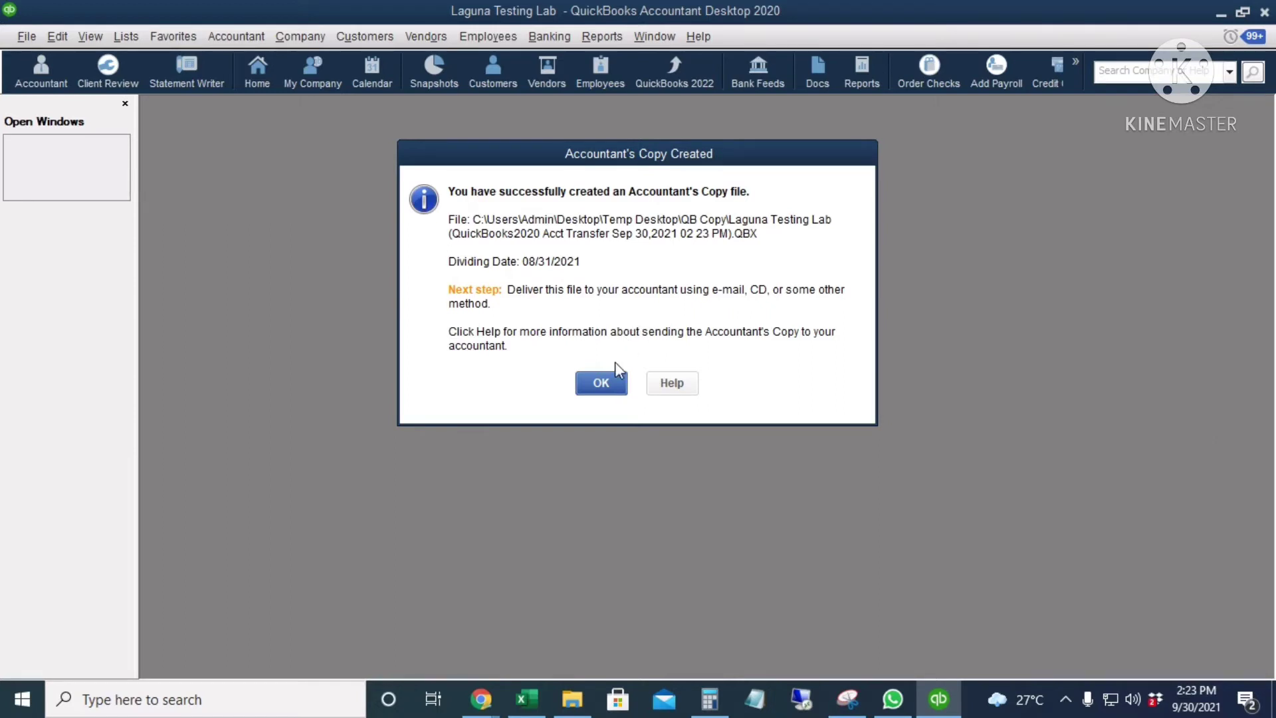
Dismiss the Accountant's Copy Created message and maximize the Home page window.
click(593, 391)
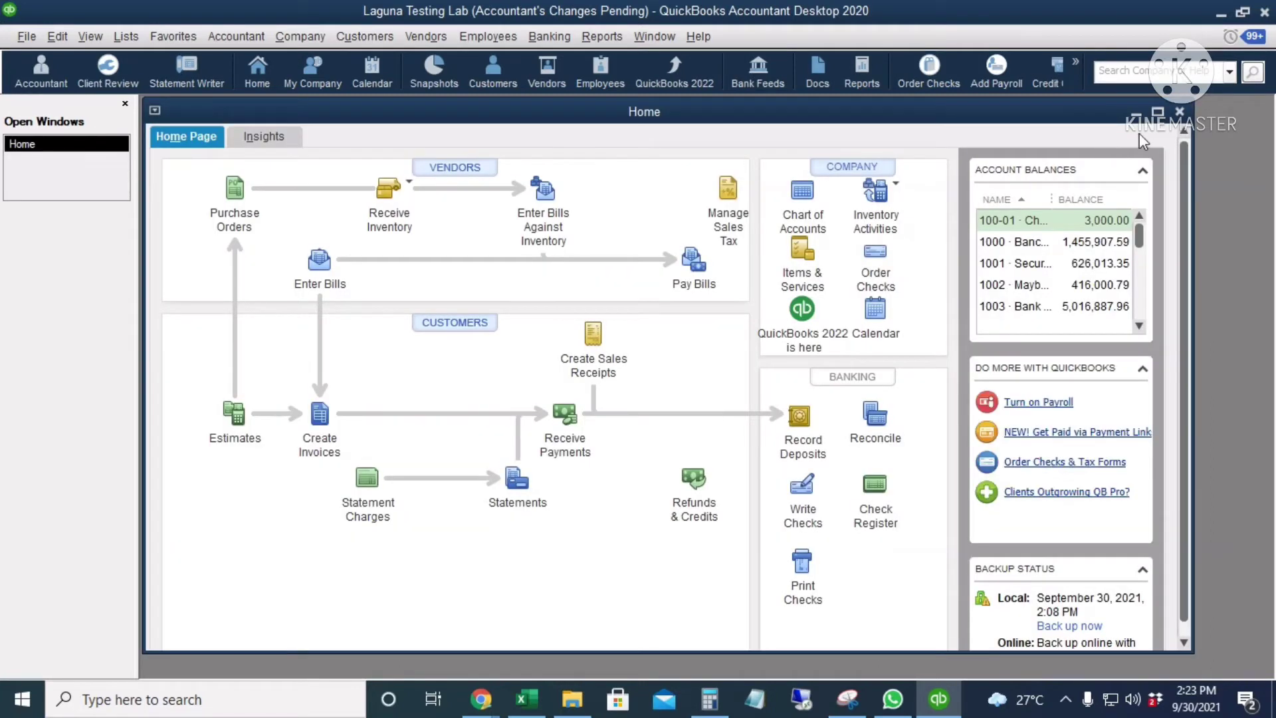
click(1157, 111)
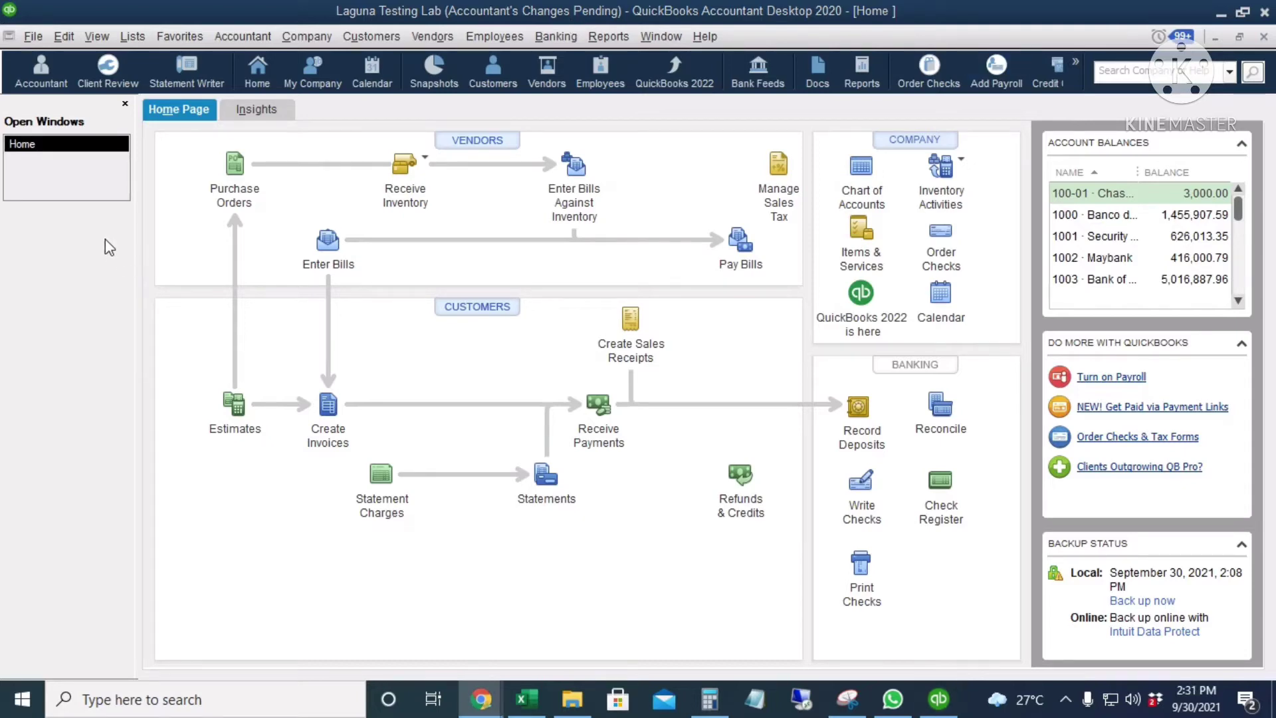
click(33, 38)
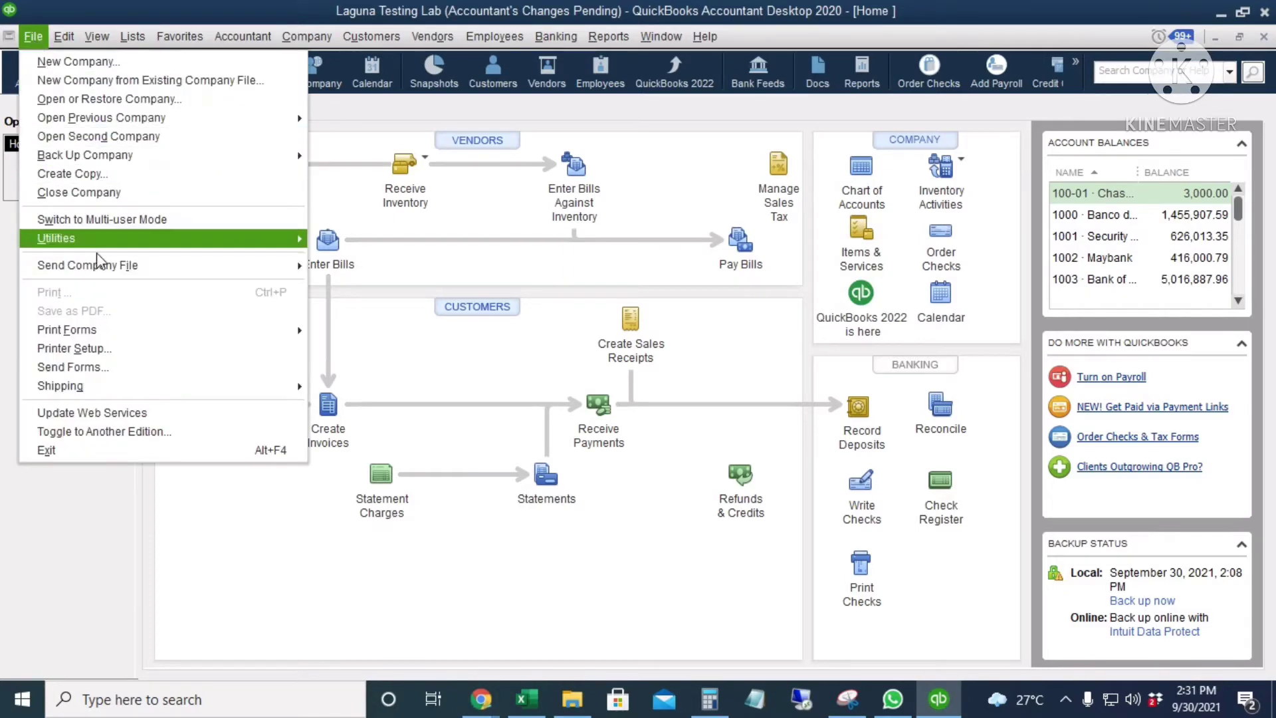
mouse_move(124, 271)
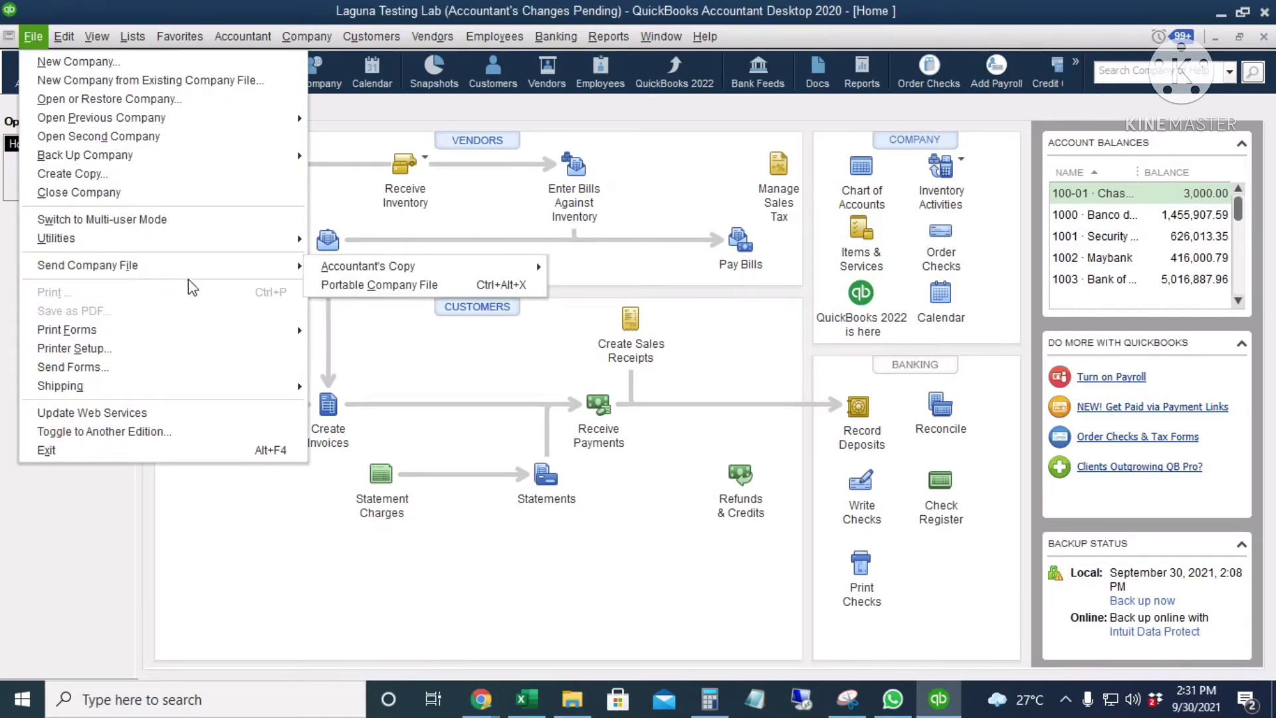
mouse_move(363, 269)
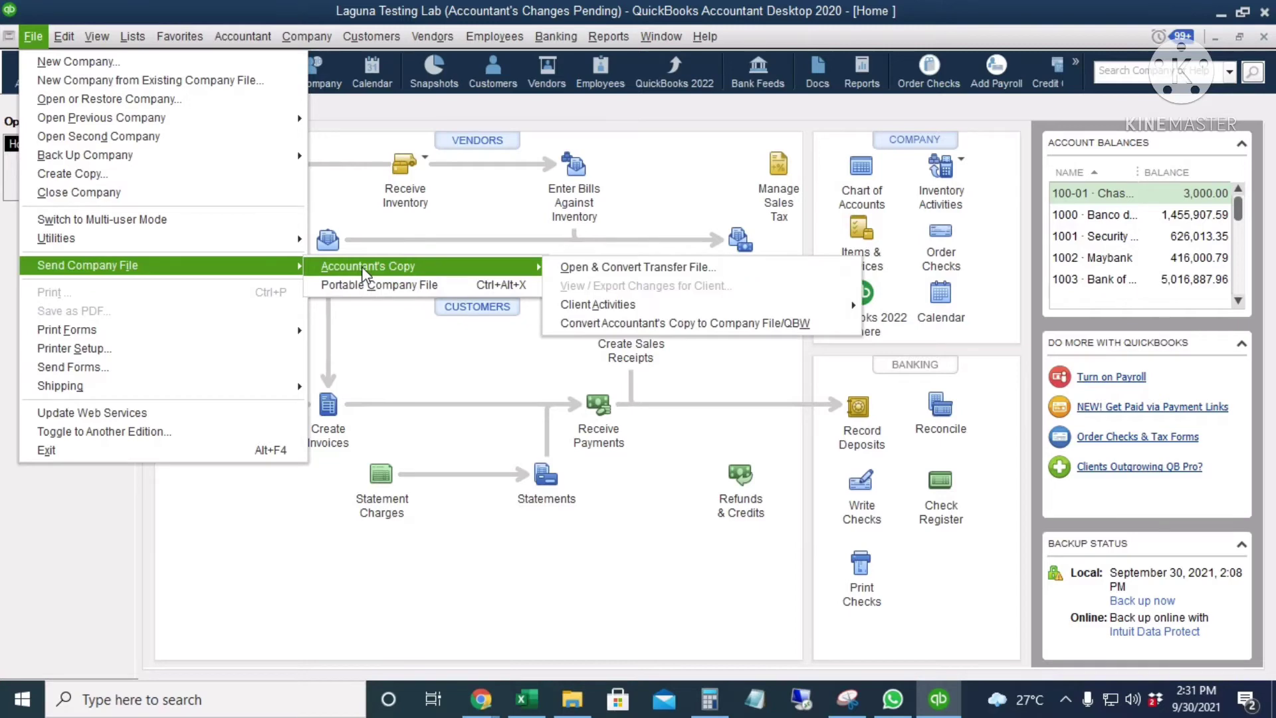
mouse_move(720, 312)
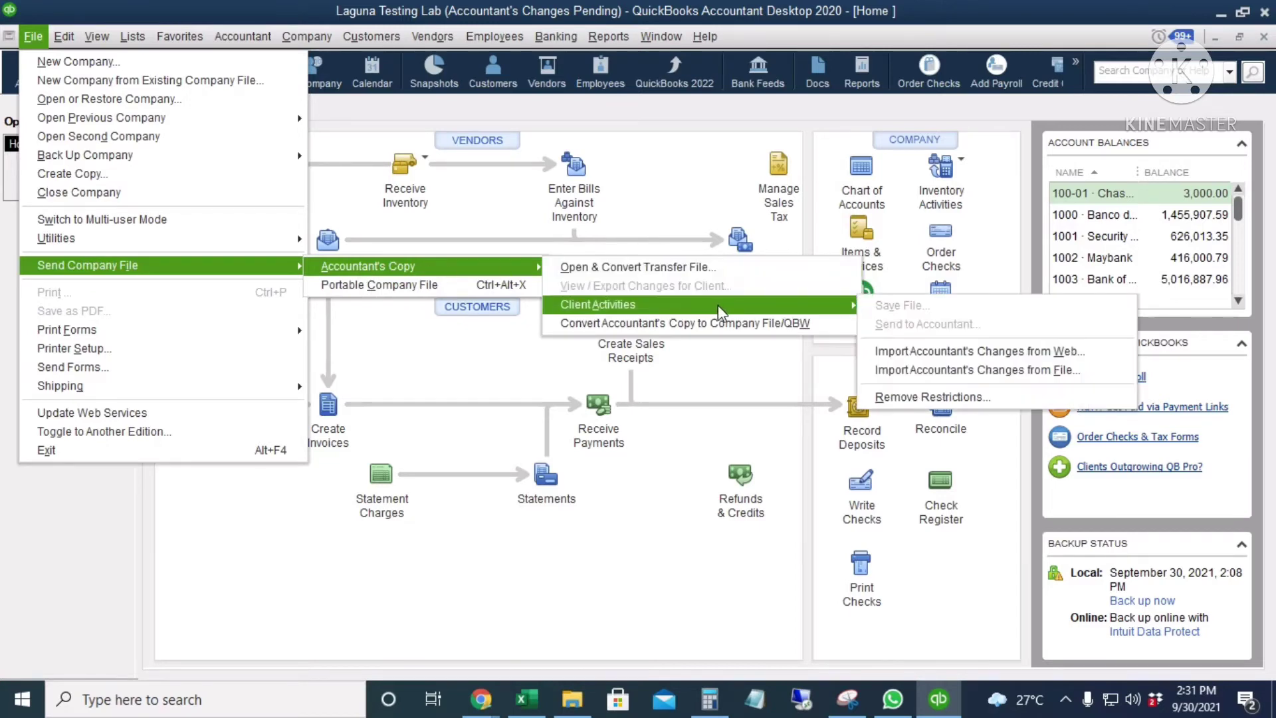
click(958, 398)
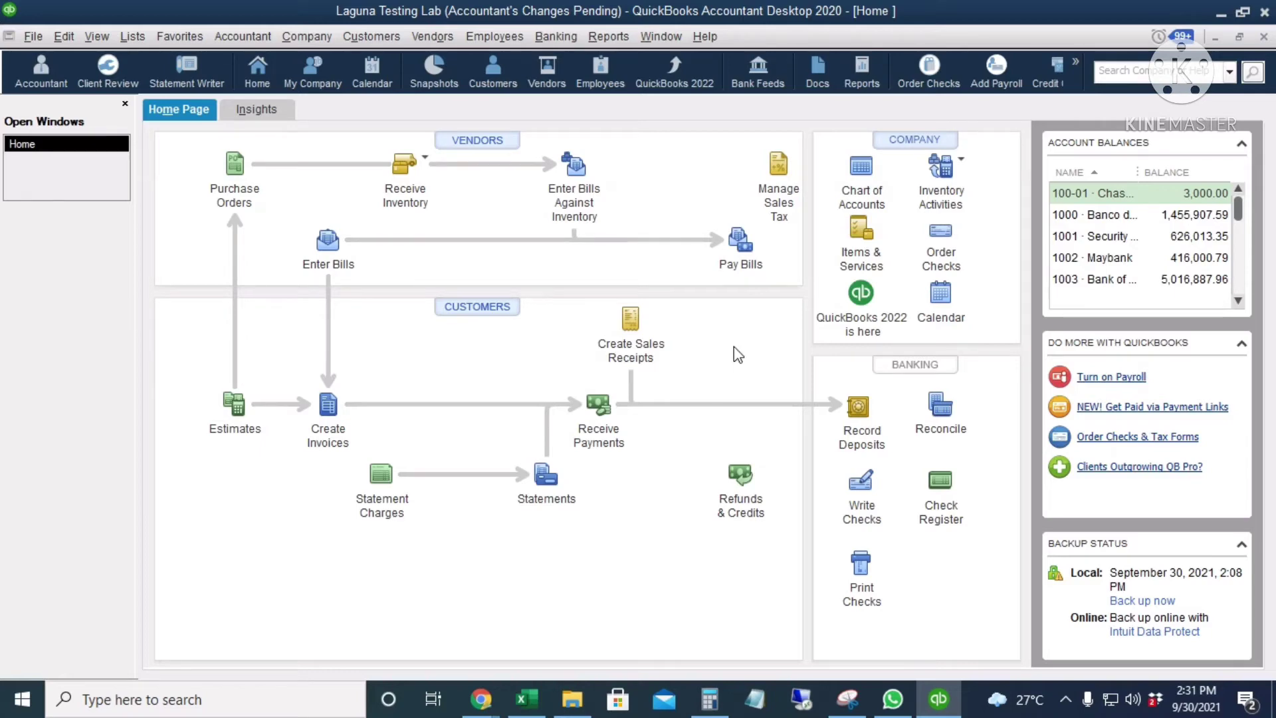
Import Accountant's Changes from File, loading the Acct Changes .QBY file with its bill and two checks.
click(35, 36)
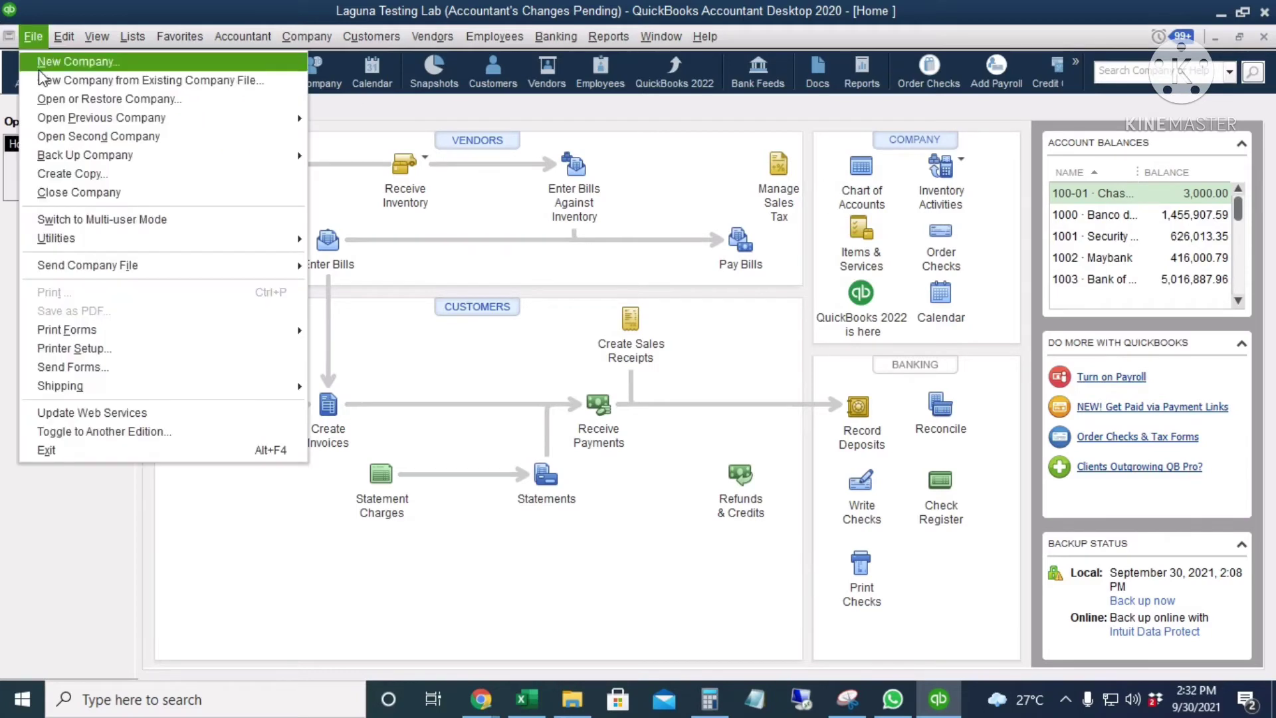
mouse_move(163, 267)
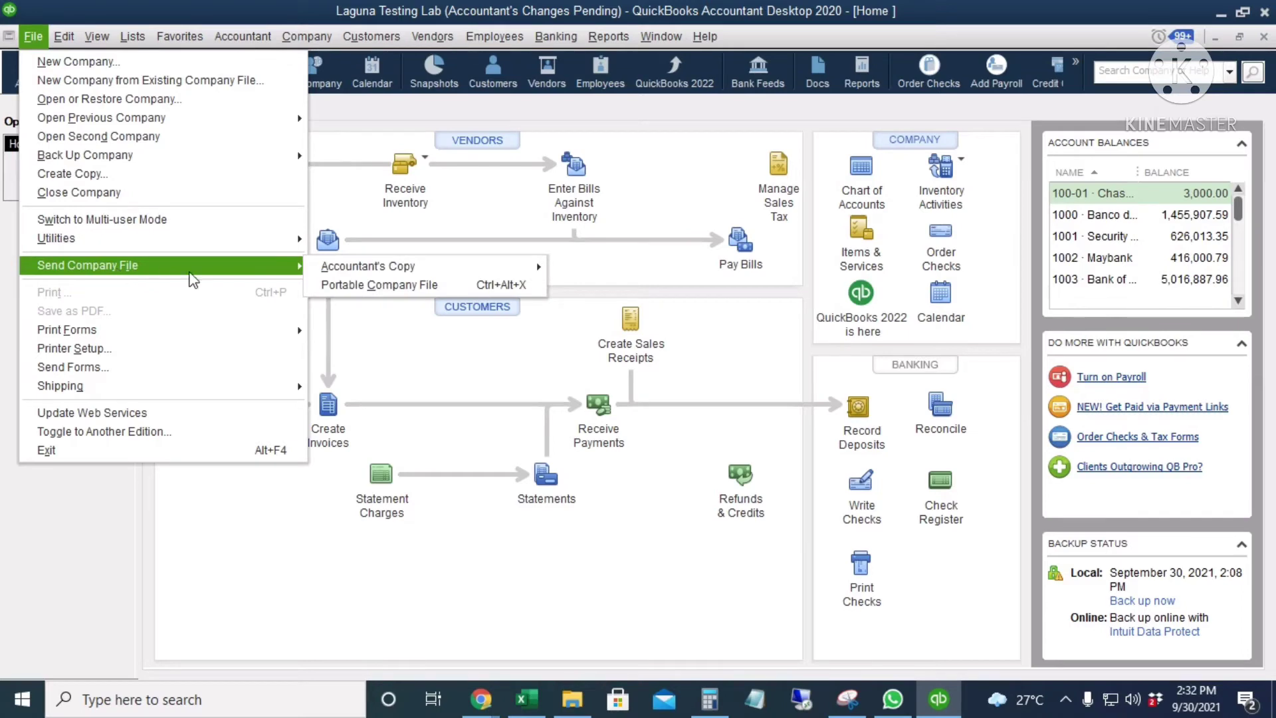
mouse_move(511, 272)
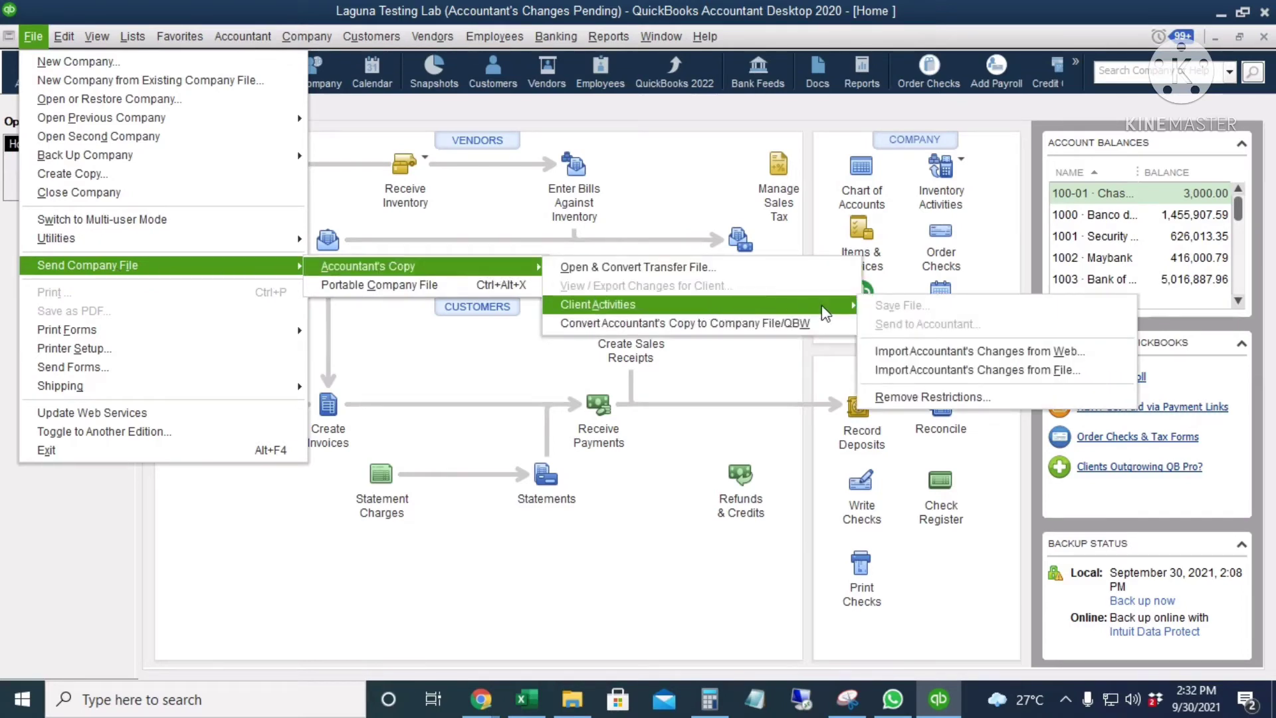
click(975, 376)
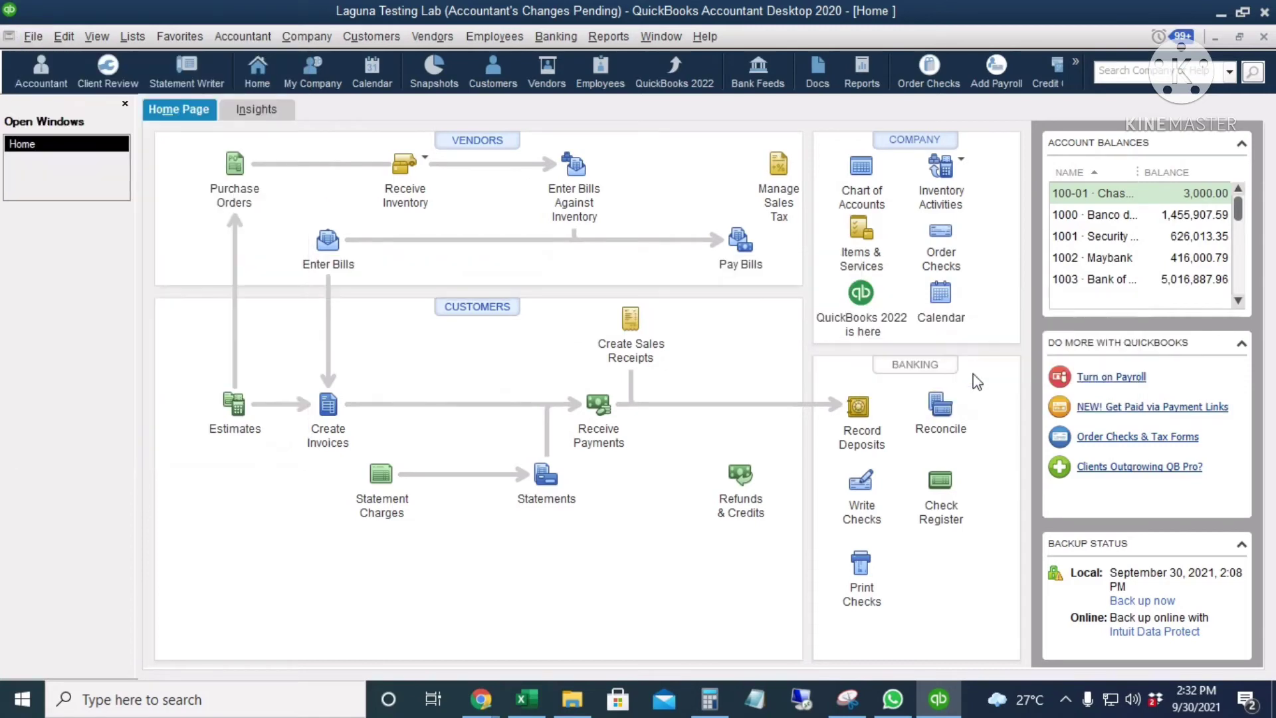
click(266, 161)
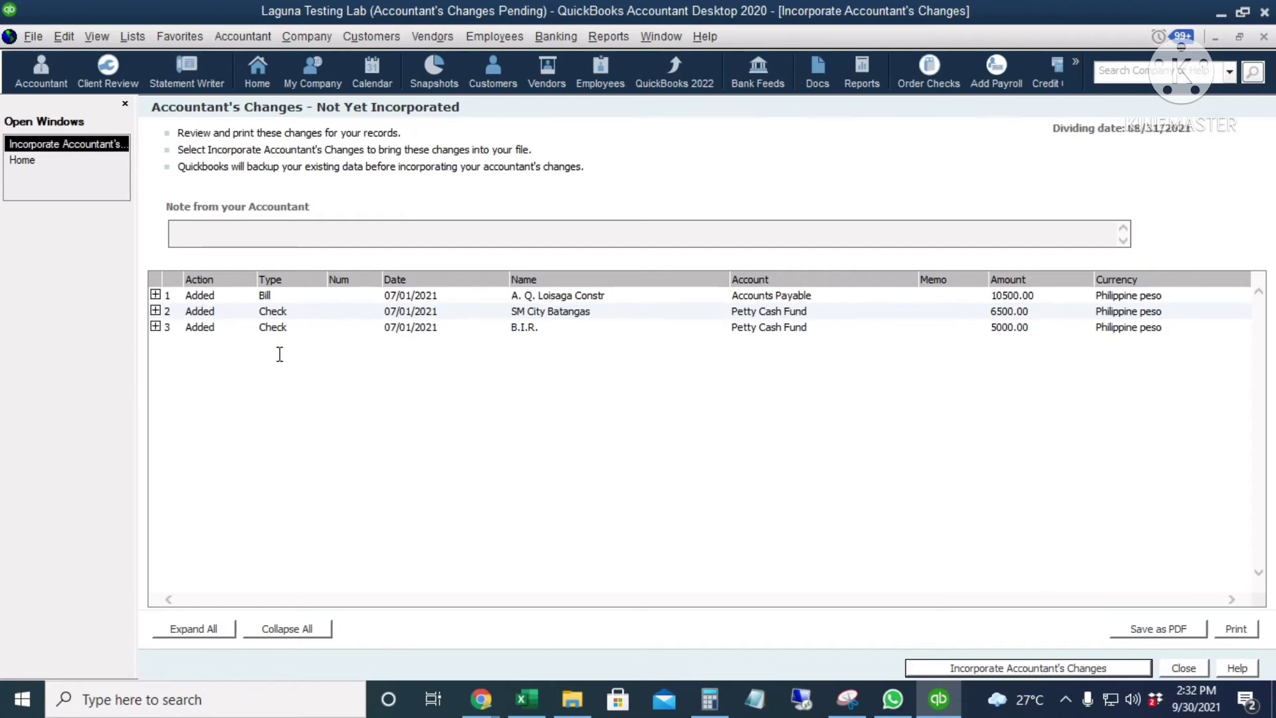
Incorporate the accountant's three changes after saving a backup of the company data.
click(1021, 670)
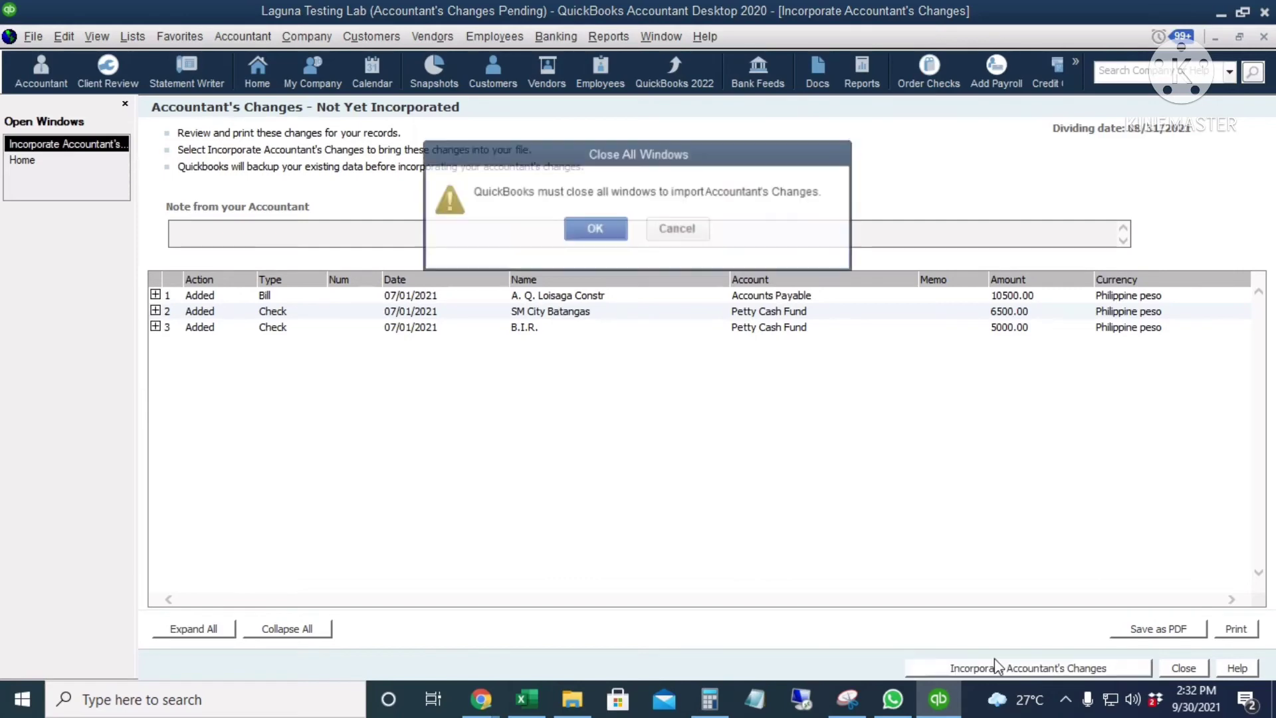
click(595, 230)
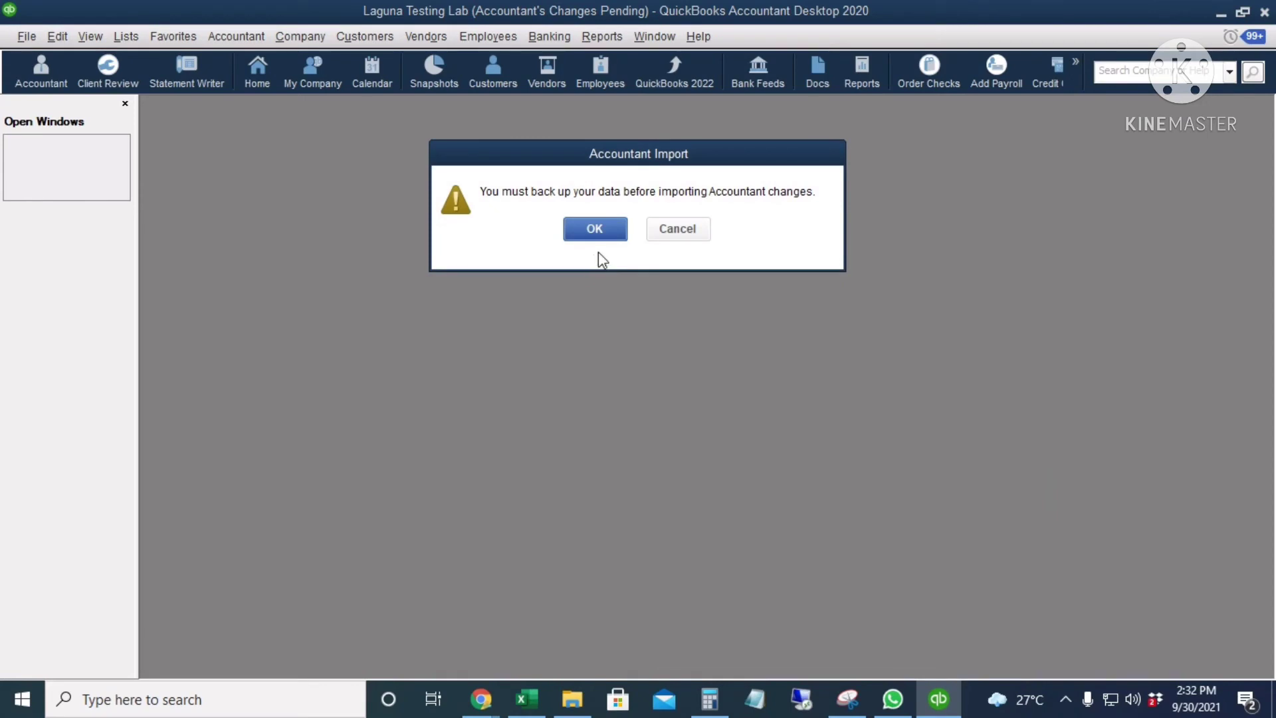
click(597, 233)
click(492, 388)
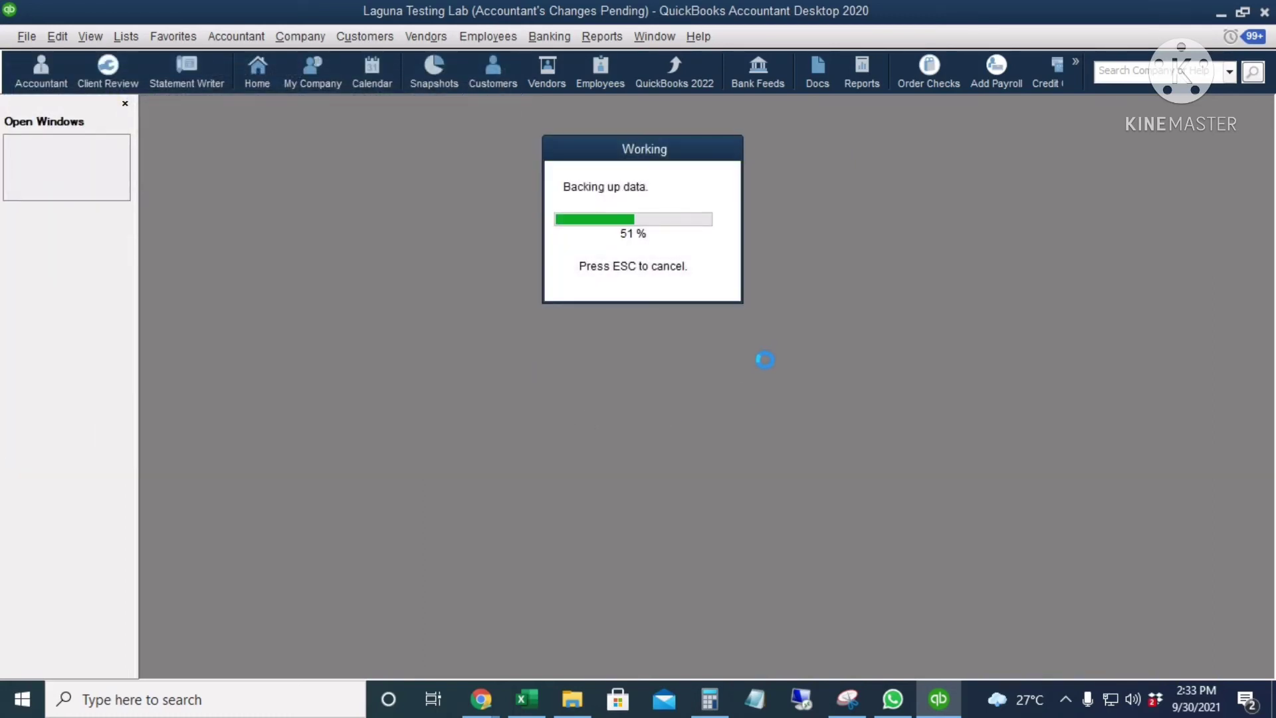
key(Return)
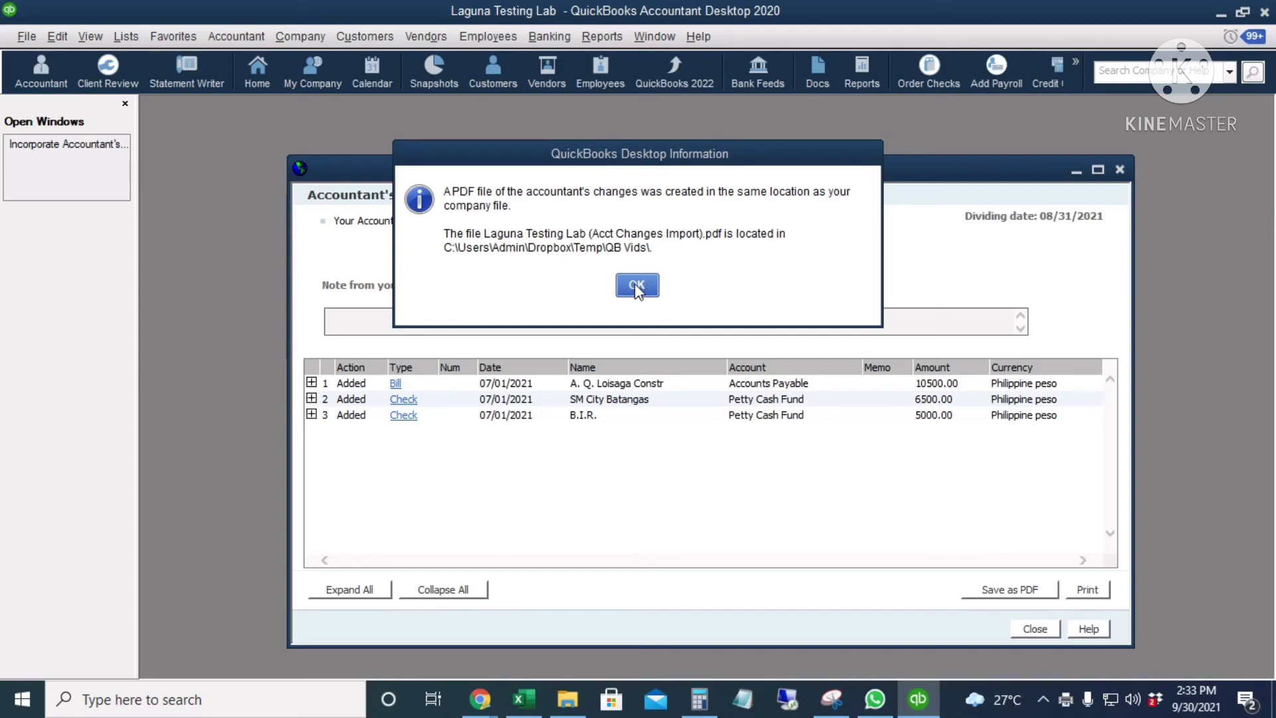
Acknowledge the changes PDF, close the changes window, and decline updating the closing date.
click(637, 288)
click(1020, 632)
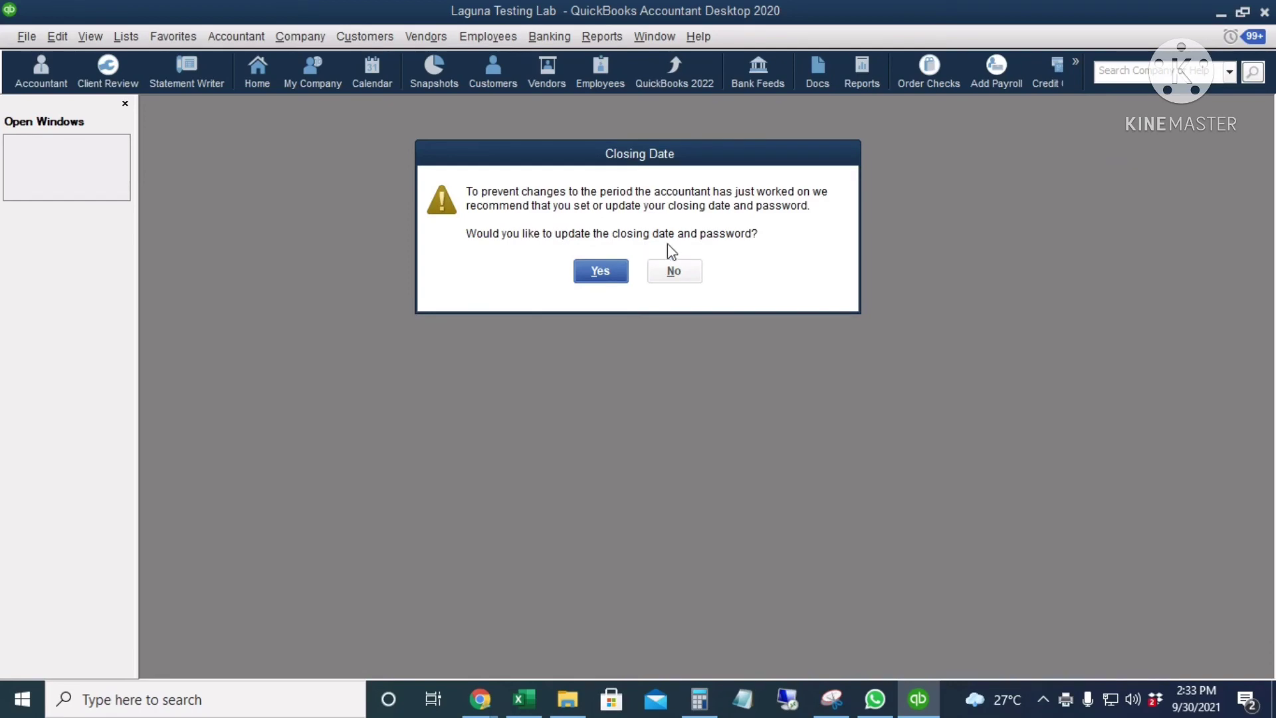
click(682, 272)
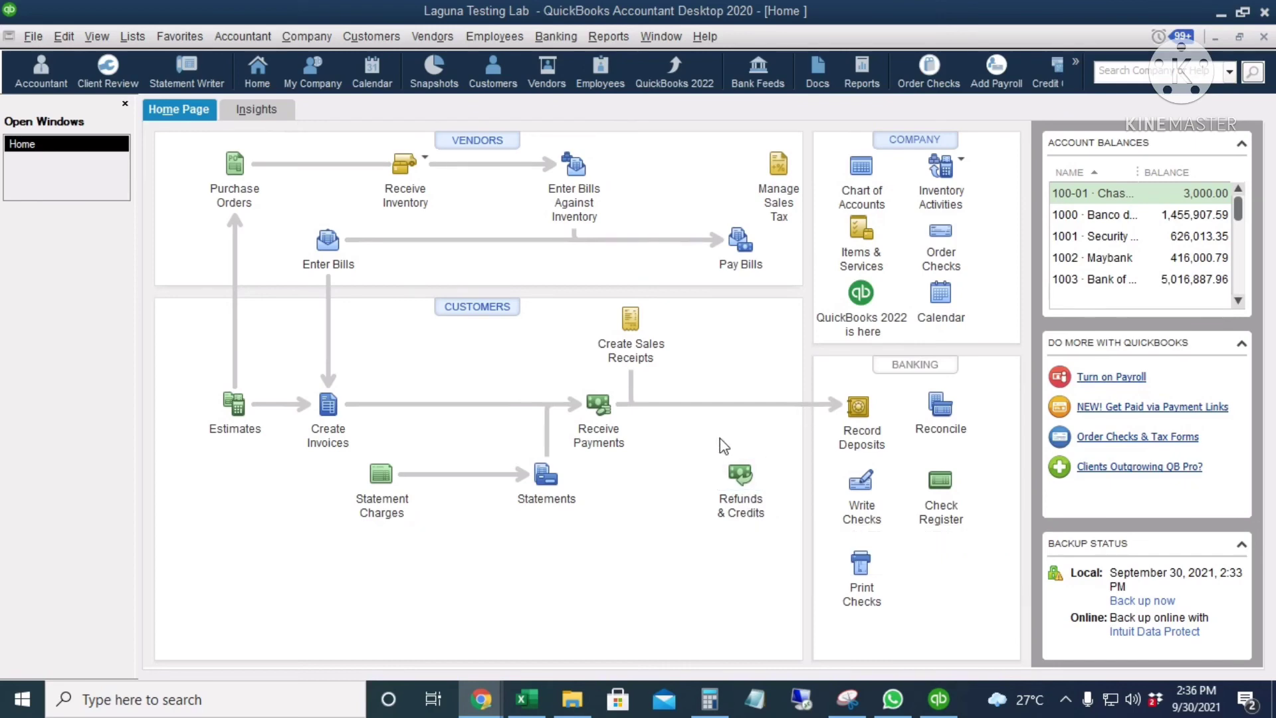
Open Laguna Testing Lab (Acct Changes Import).pdf from the QB Vids folder via File Explorer.
click(571, 699)
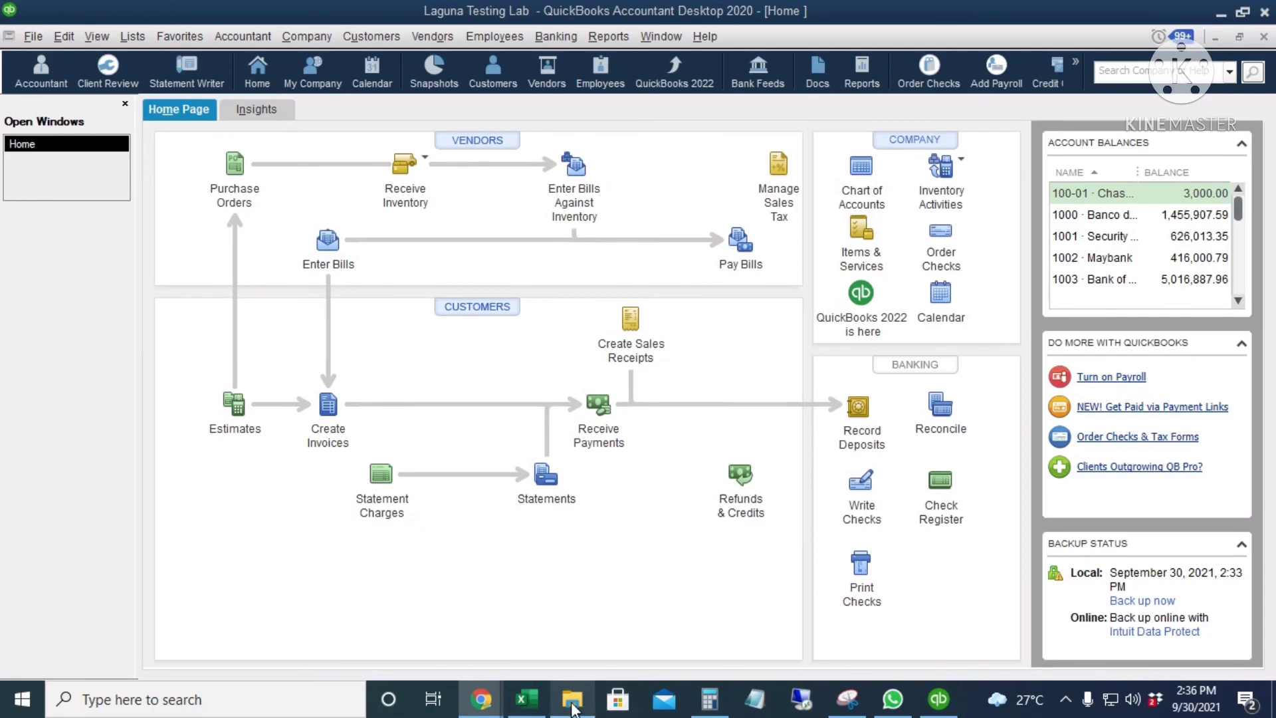
scroll(672, 476, up, 1)
click(618, 246)
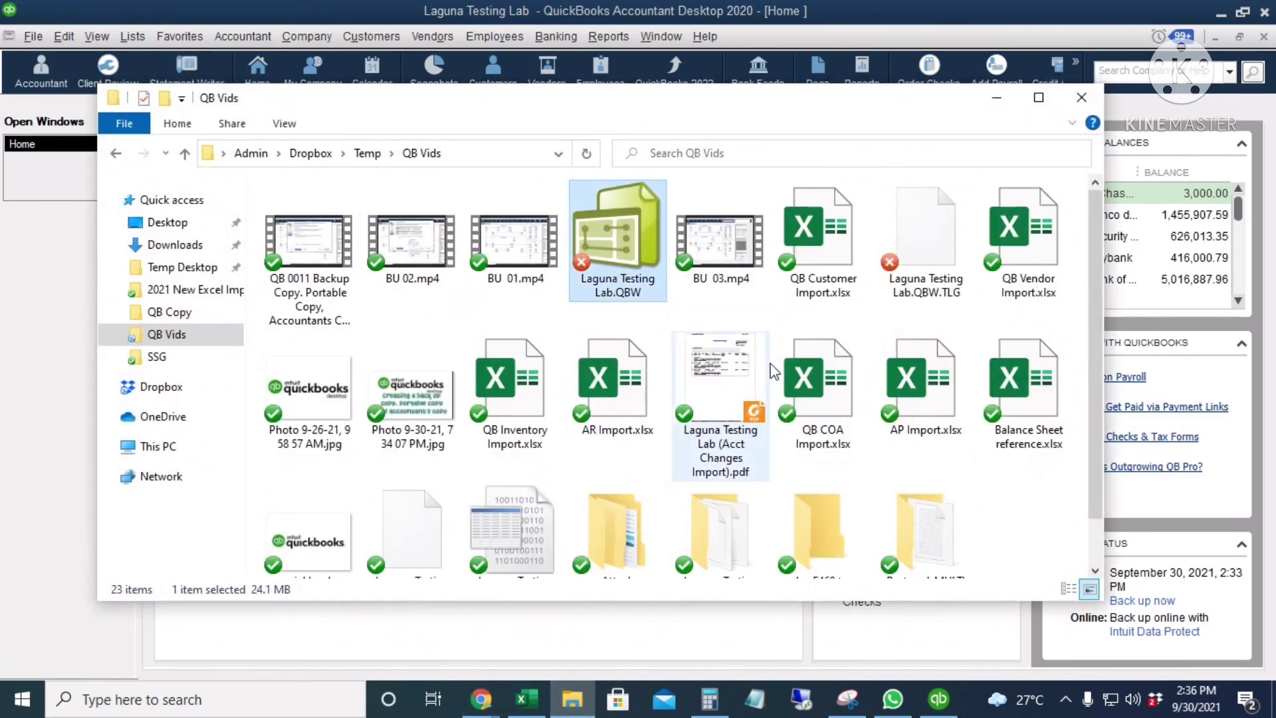
click(725, 386)
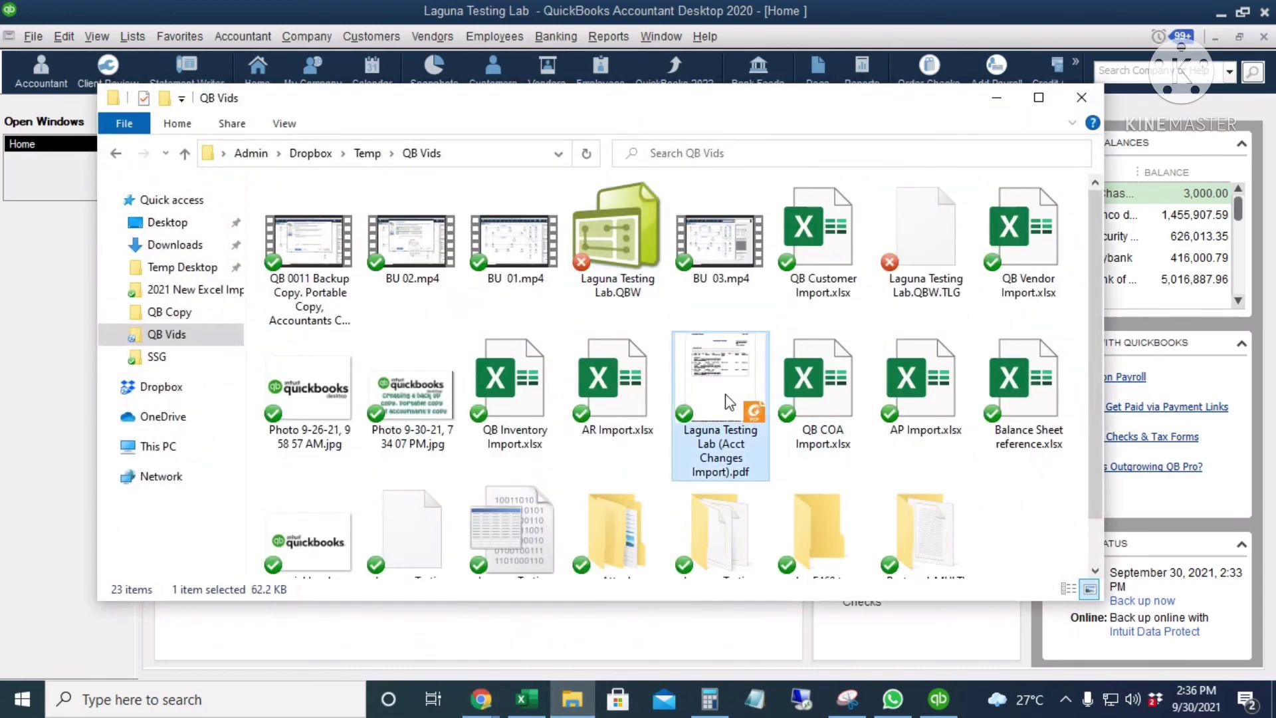
double_click(726, 395)
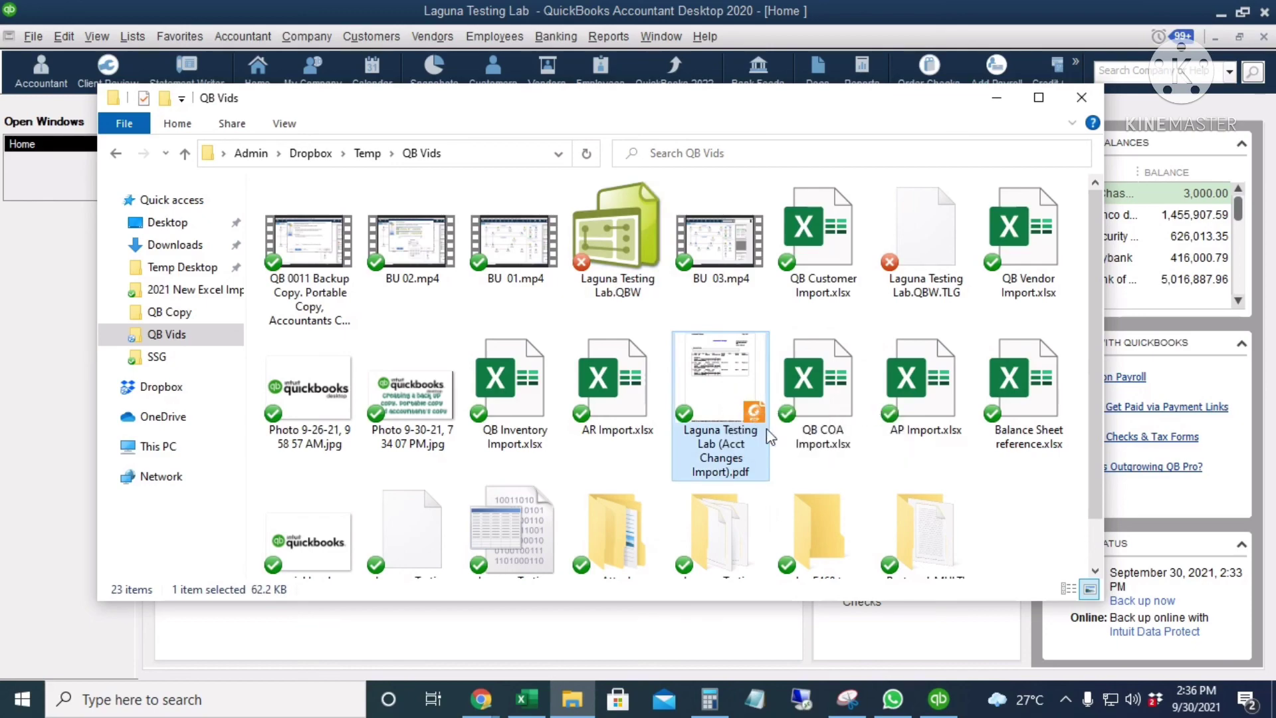